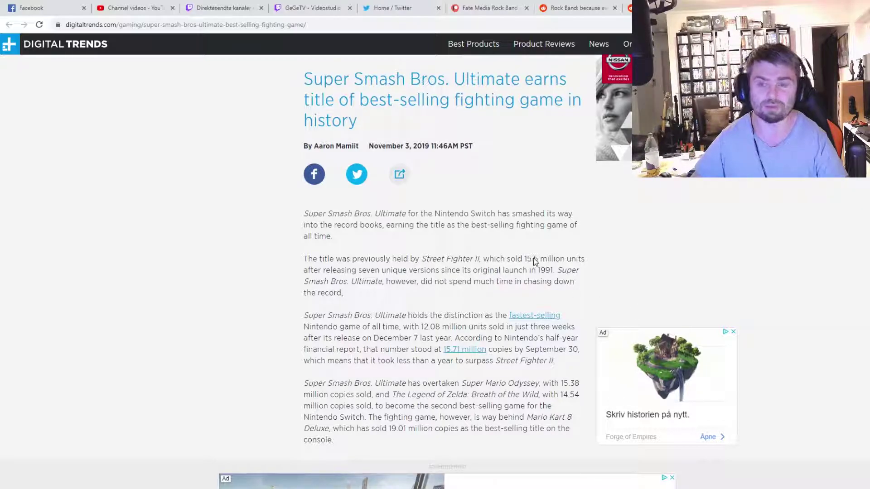
pyautogui.scroll(-1, 359, 284)
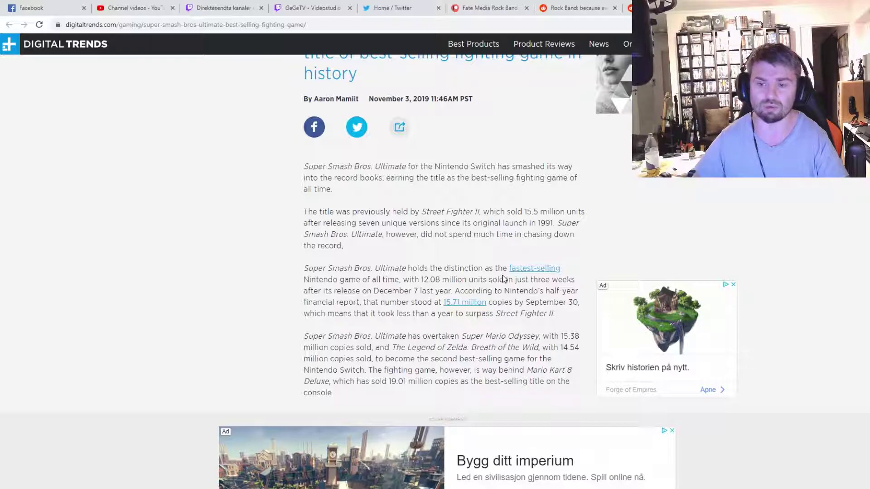
# Briefly highlight the sentence about Nintendo's half-year financial report, then clear the selection.
pyautogui.moveTo(455, 291)
pyautogui.mouseDown()
pyautogui.moveTo(549, 303)
pyautogui.moveTo(367, 304)
pyautogui.mouseUp()
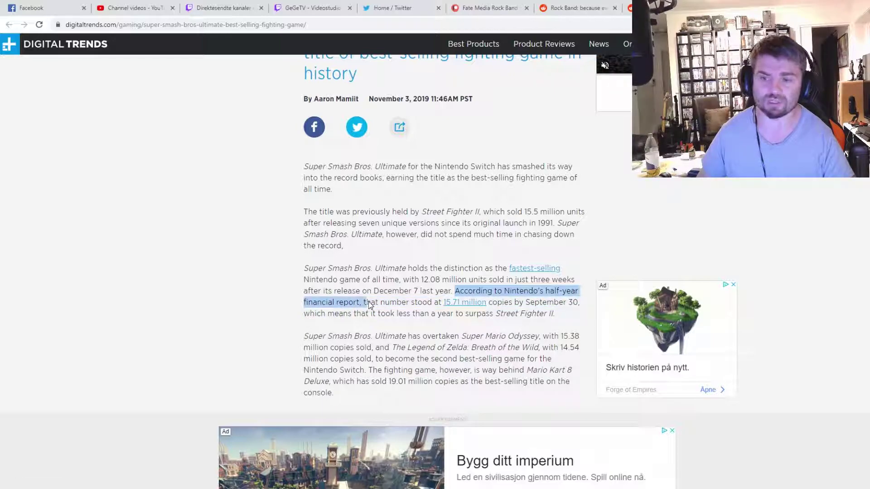
pyautogui.click(369, 305)
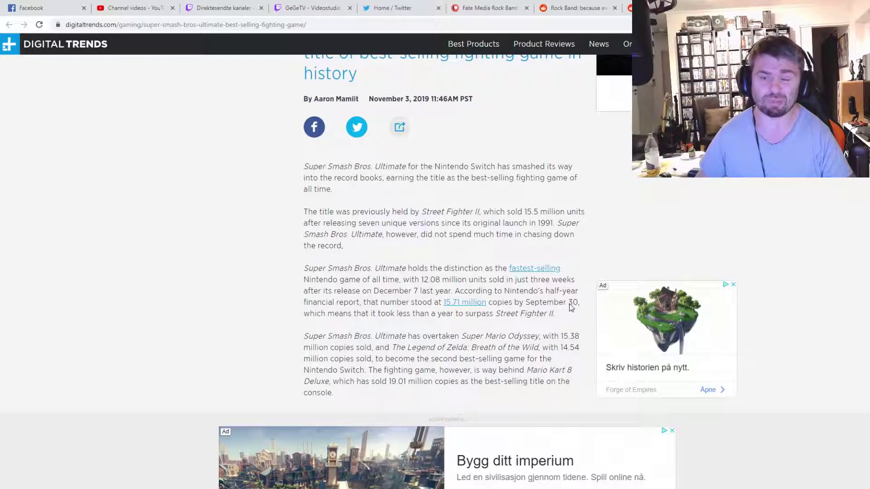
pyautogui.scroll(-2, 557, 306)
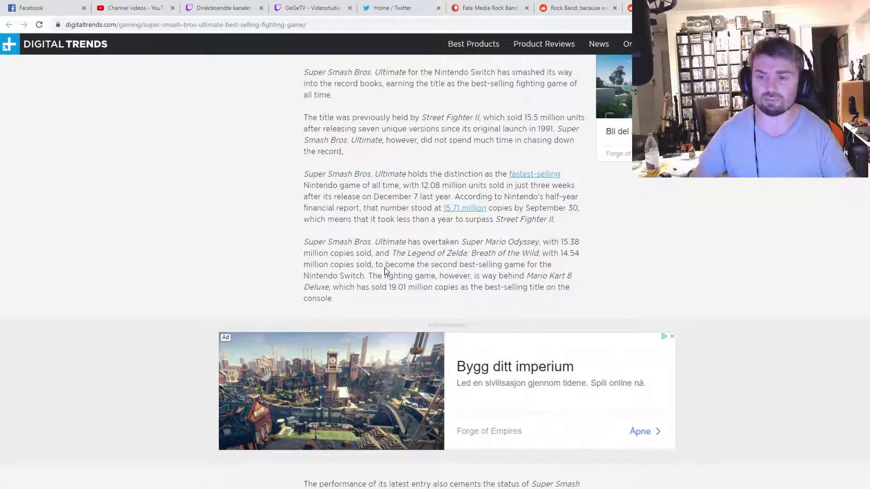
pyautogui.scroll(1, 400, 270)
pyautogui.scroll(5, 400, 270)
pyautogui.scroll(2, 399, 136)
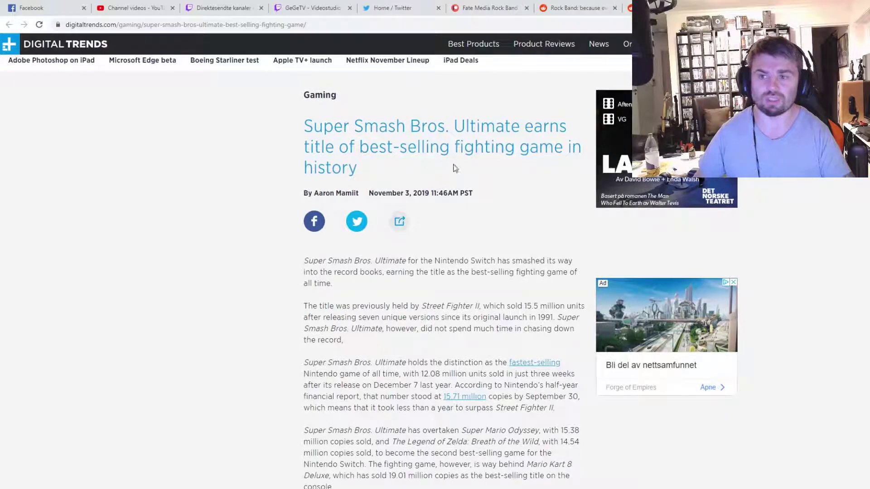
pyautogui.scroll(-2, 451, 257)
pyautogui.scroll(-1, 452, 257)
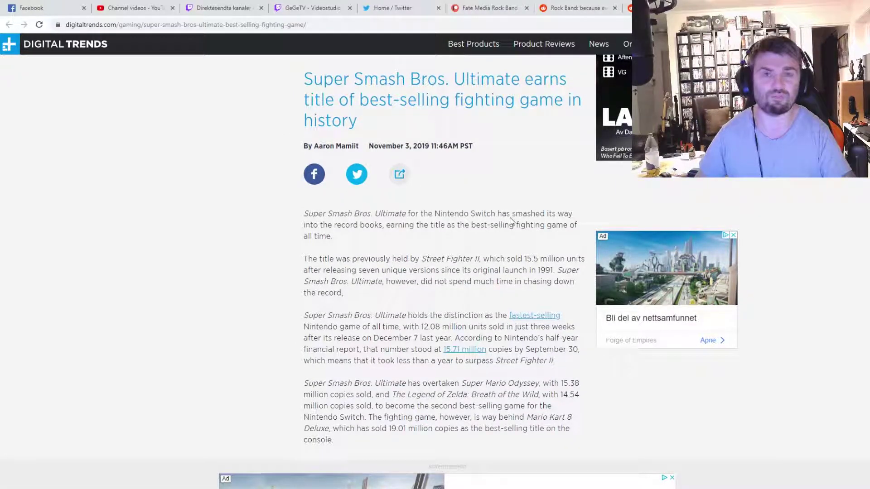